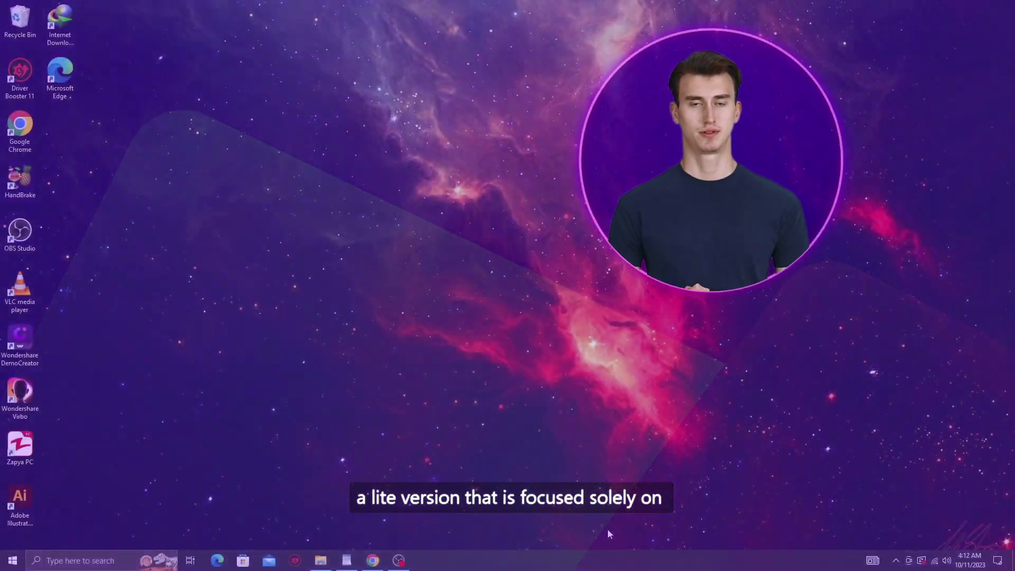
- Open Task Manager, expand then collapse the Google Chrome (7) group, and open the Start menu
right_click(605, 562)
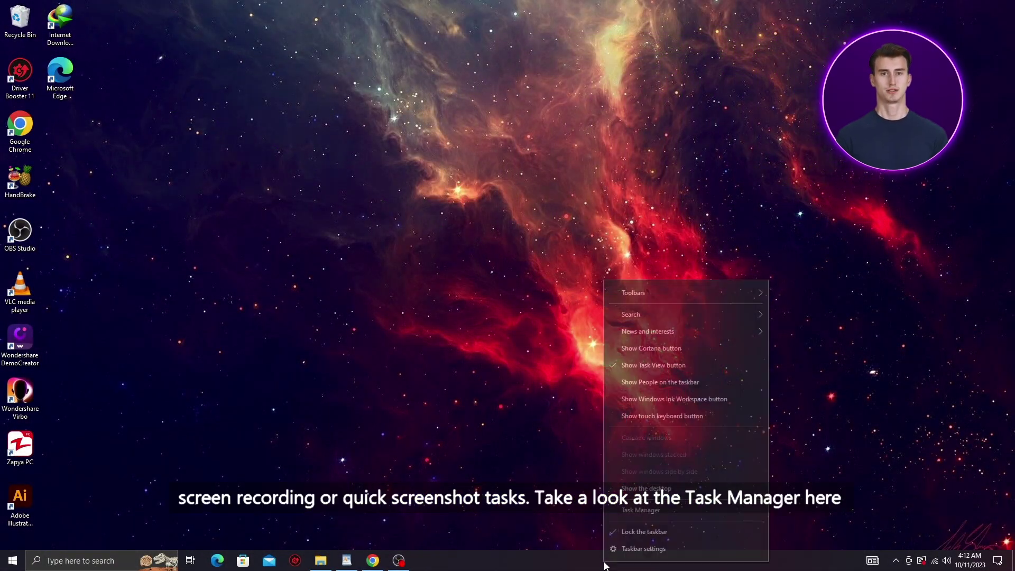
left_click(645, 509)
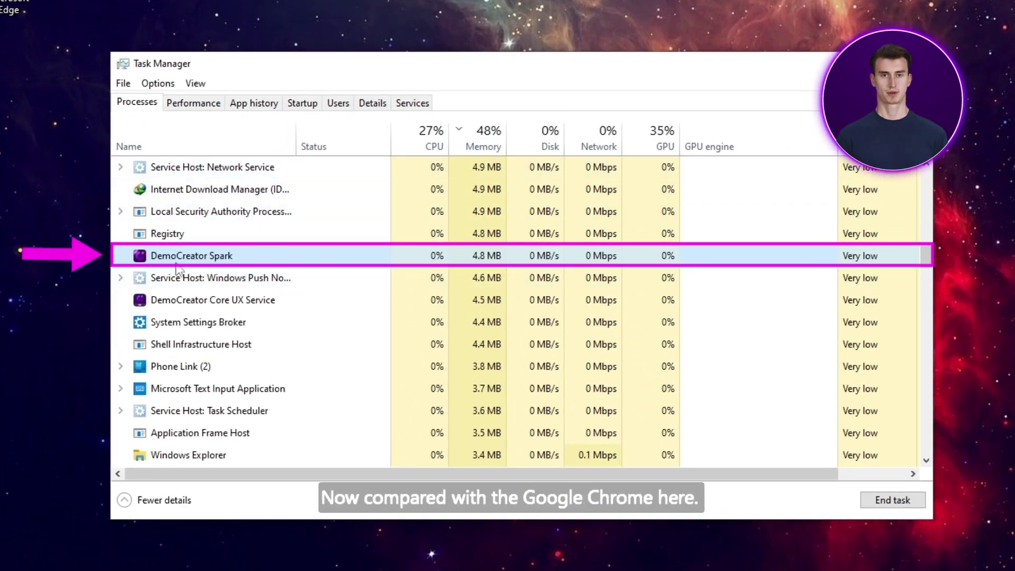
scroll(178, 270, "up", 10)
left_click(121, 167)
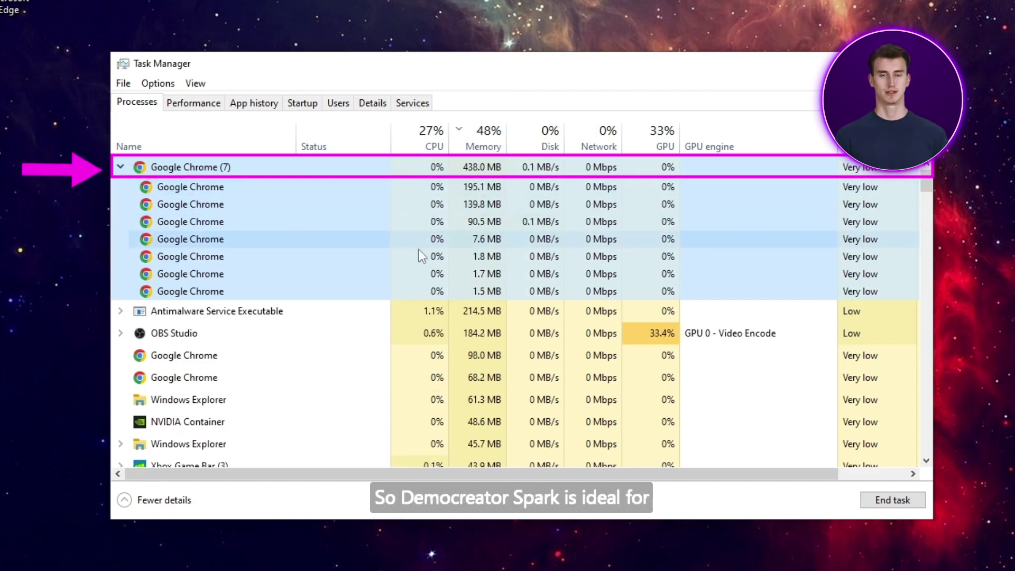
left_click(120, 168)
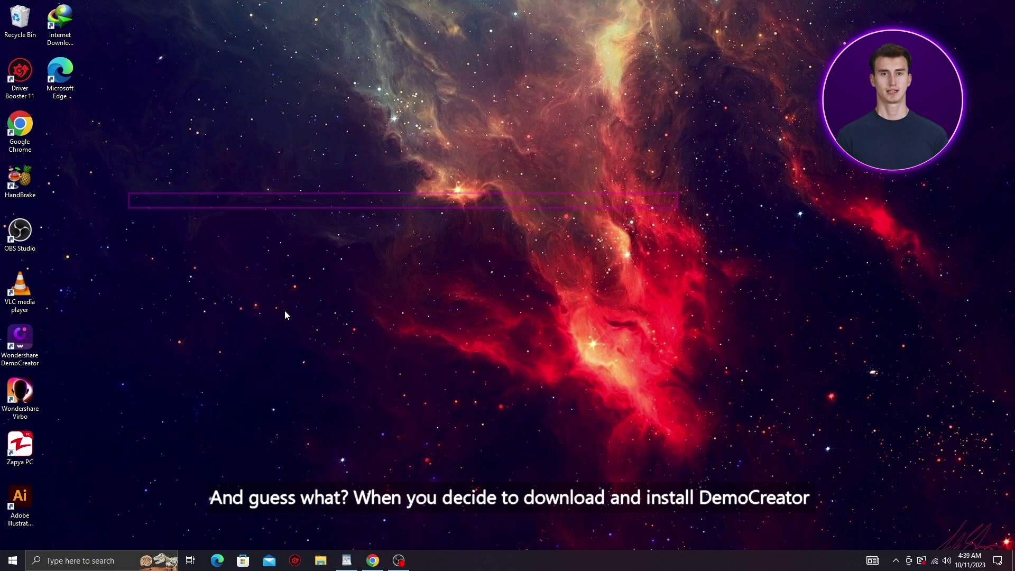
left_click(12, 561)
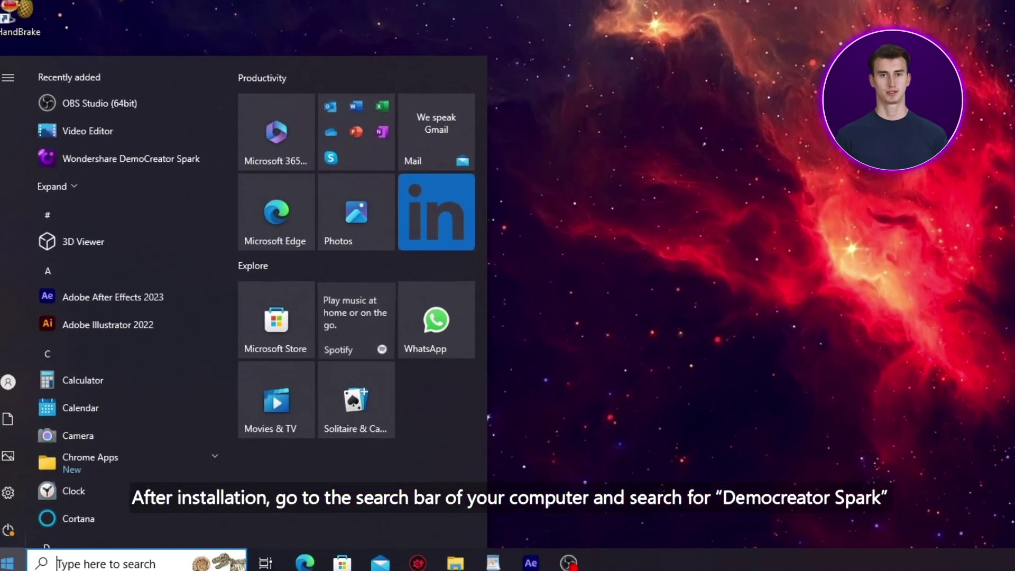
type("demo")
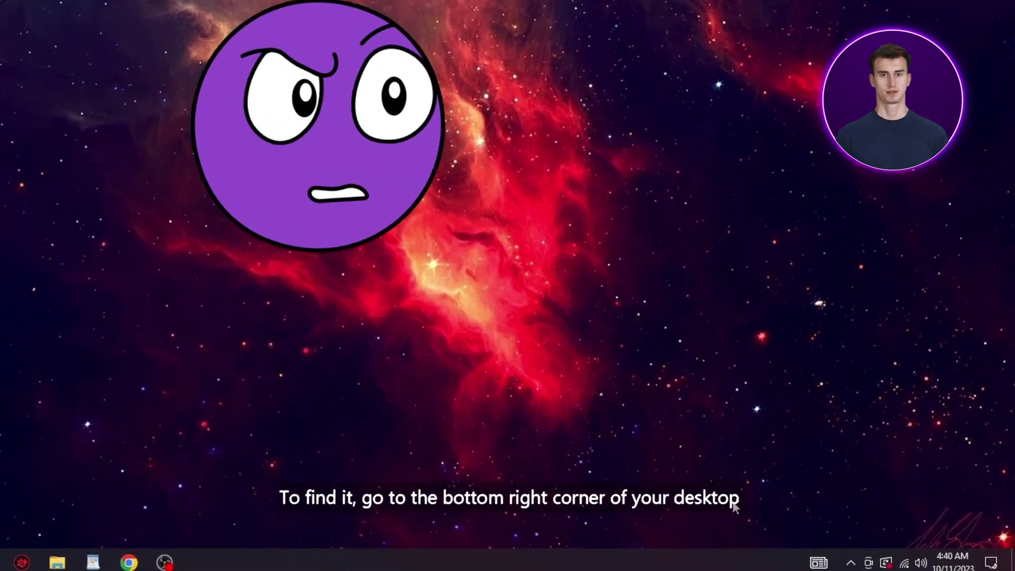
- Start a DemoCreator Spark screenshot from the hidden tray icons, capturing the full screen
left_click(839, 563)
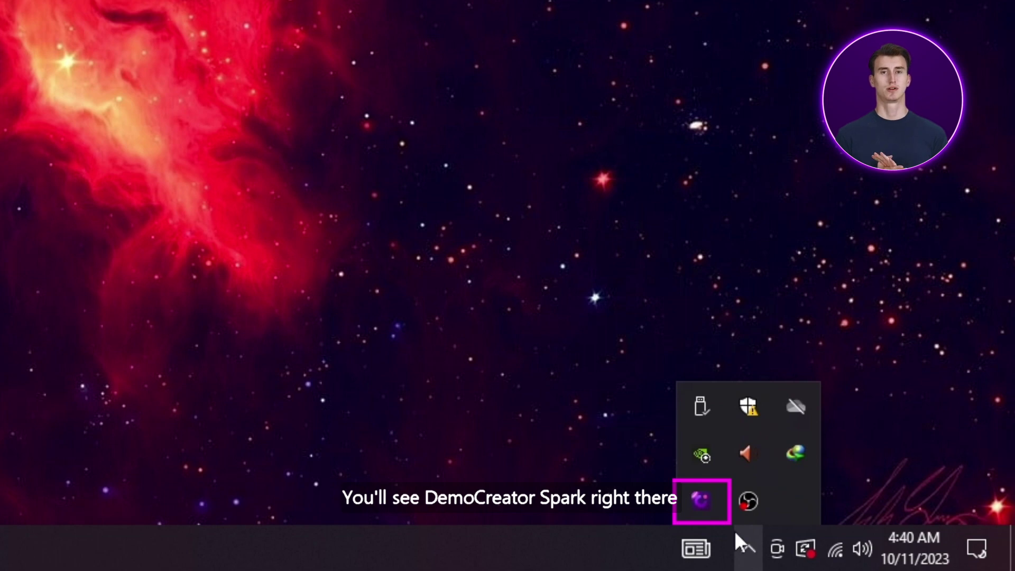
left_click(702, 502)
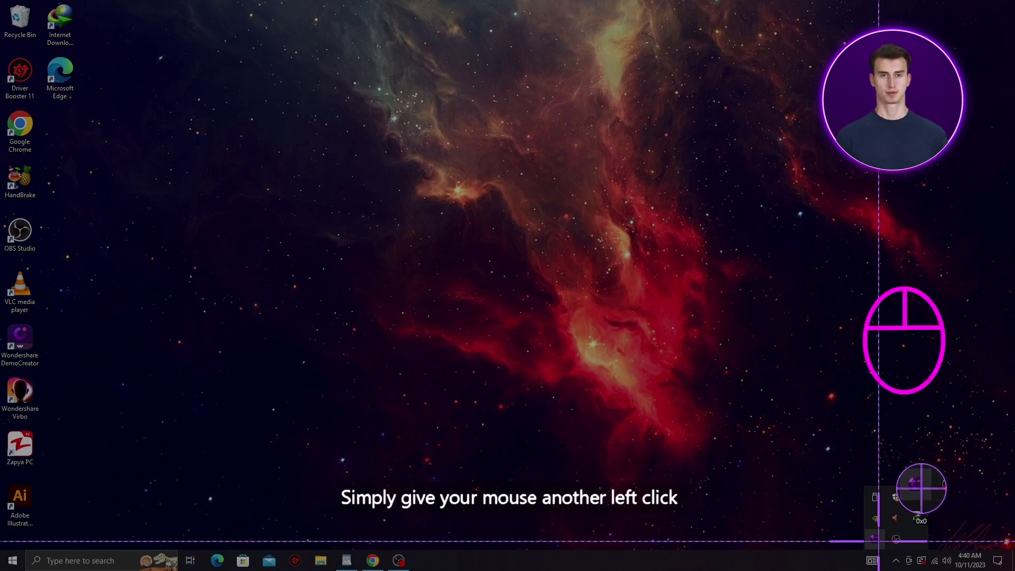
left_click(879, 543)
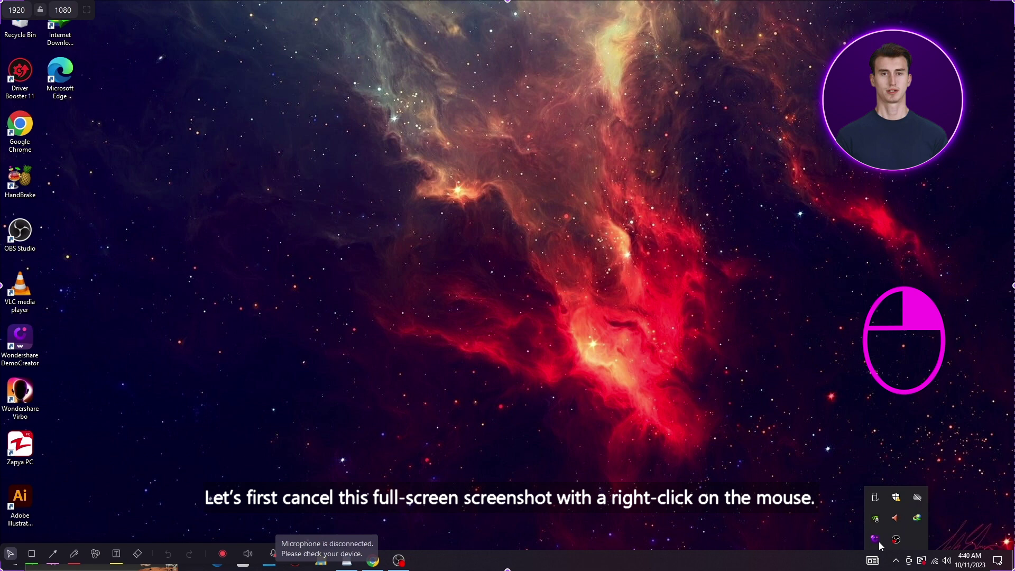
- Cancel the full-screen screenshot and start a new DemoCreator Spark capture
right_click(877, 546)
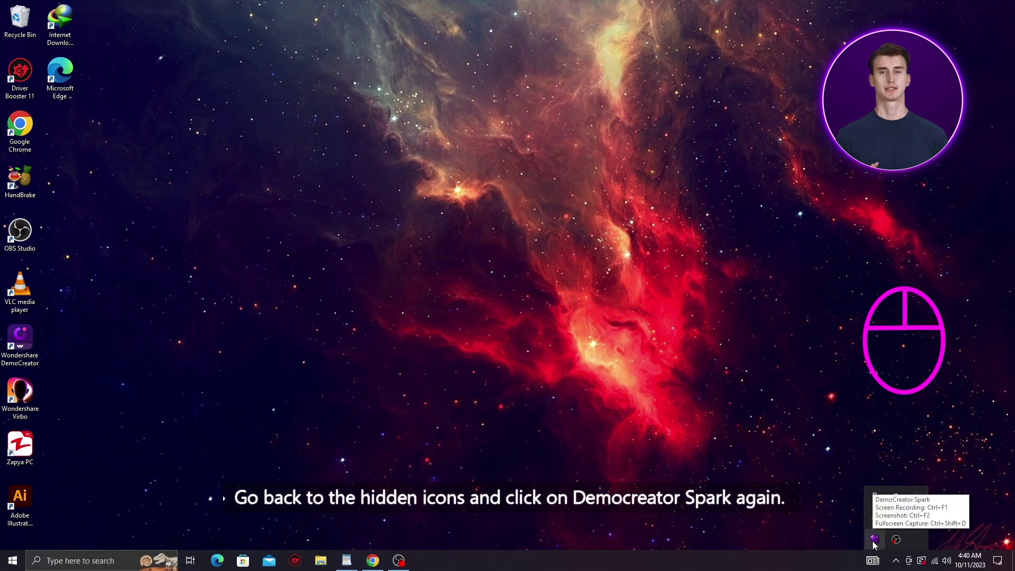
left_click(874, 543)
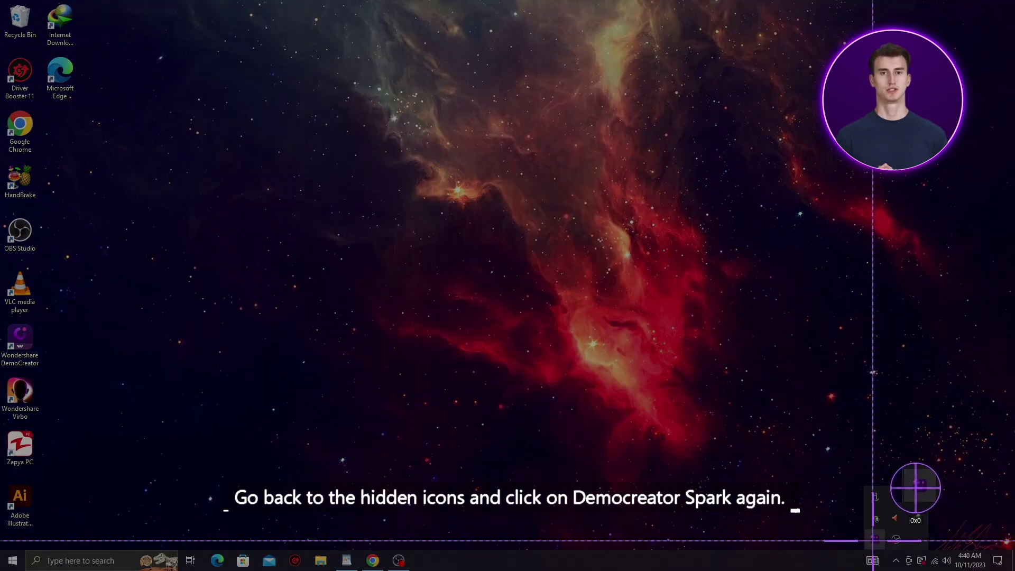
left_click(658, 484)
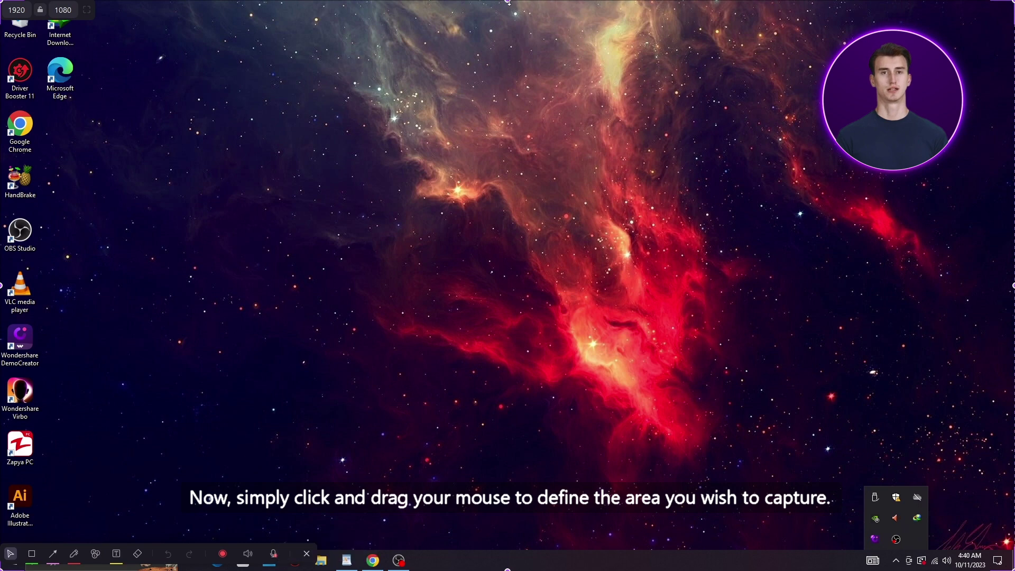
- Draw a capture region across the desktop and pull its four edges inward around the nebula
left_click_drag(508, 0, 508, 58)
left_click_drag(508, 567, 487, 534)
left_click_drag(0, 296, 124, 296)
left_click_drag(1004, 290, 852, 296)
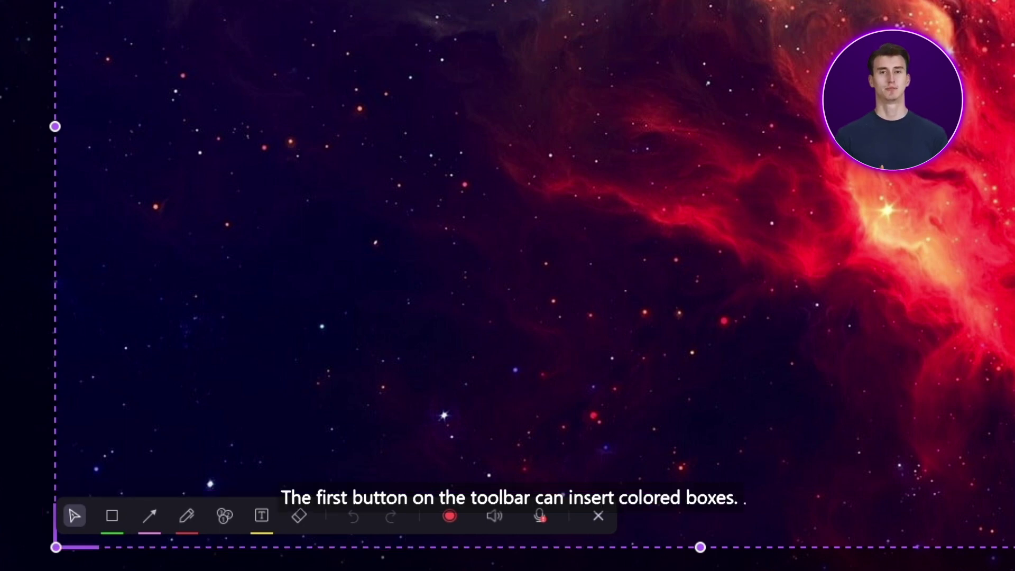
- Draw a red box around the bright star and three yellow arrows, then select the pencil
left_click(112, 517)
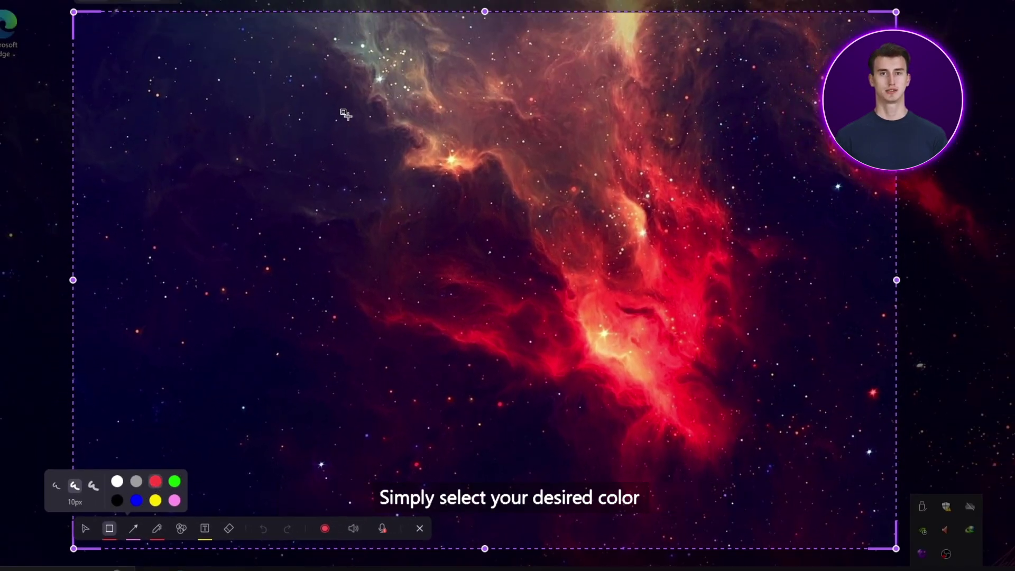
left_click_drag(435, 116, 525, 178)
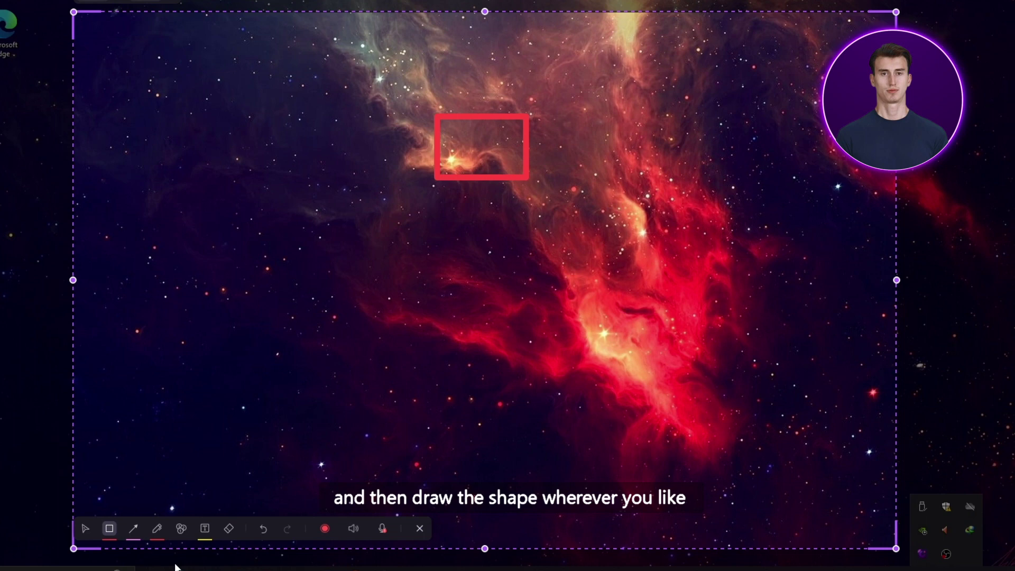
left_click(133, 528)
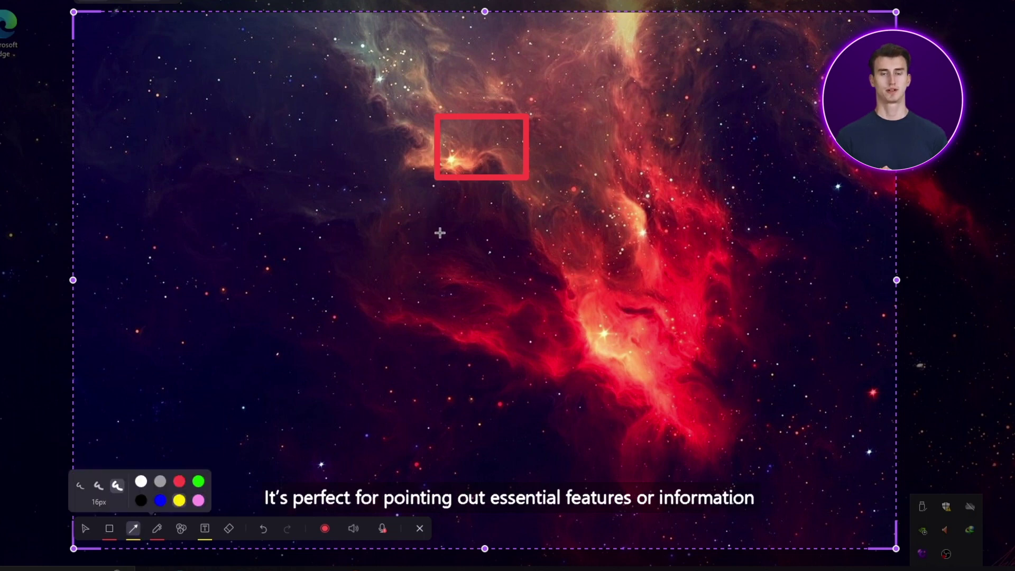
left_click_drag(480, 256, 482, 193)
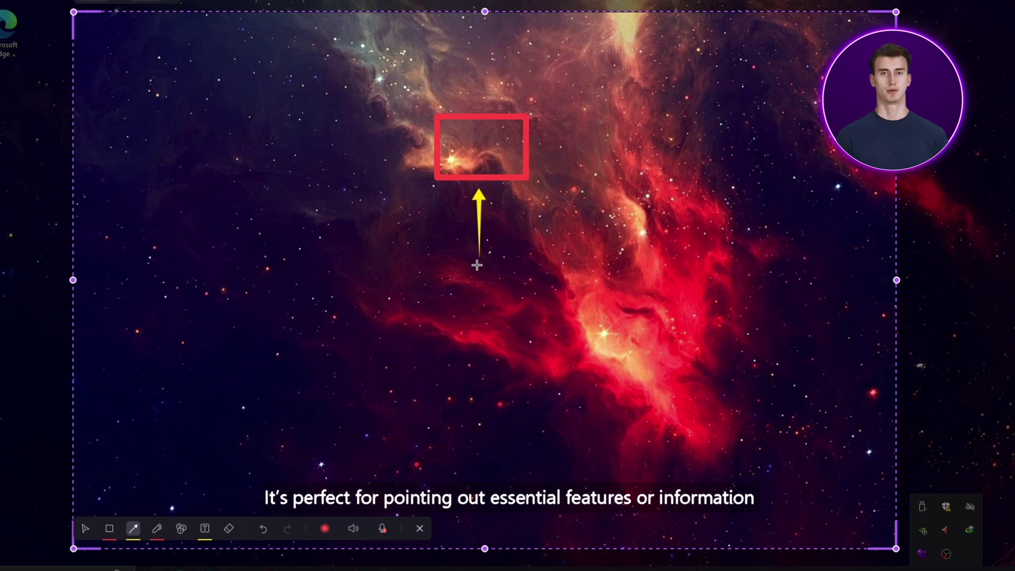
left_click_drag(422, 259, 481, 259)
left_click_drag(422, 312, 423, 259)
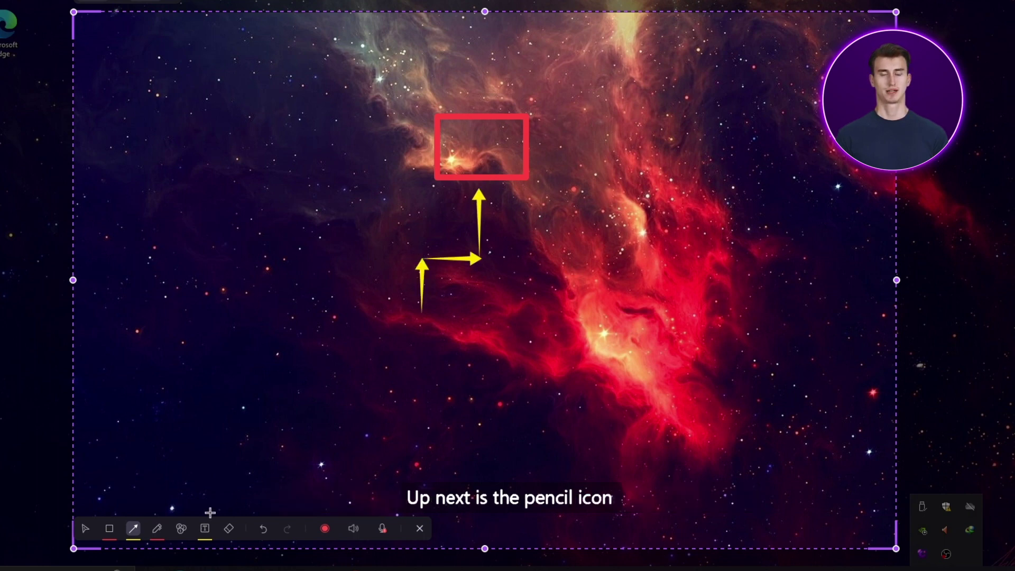
left_click(157, 528)
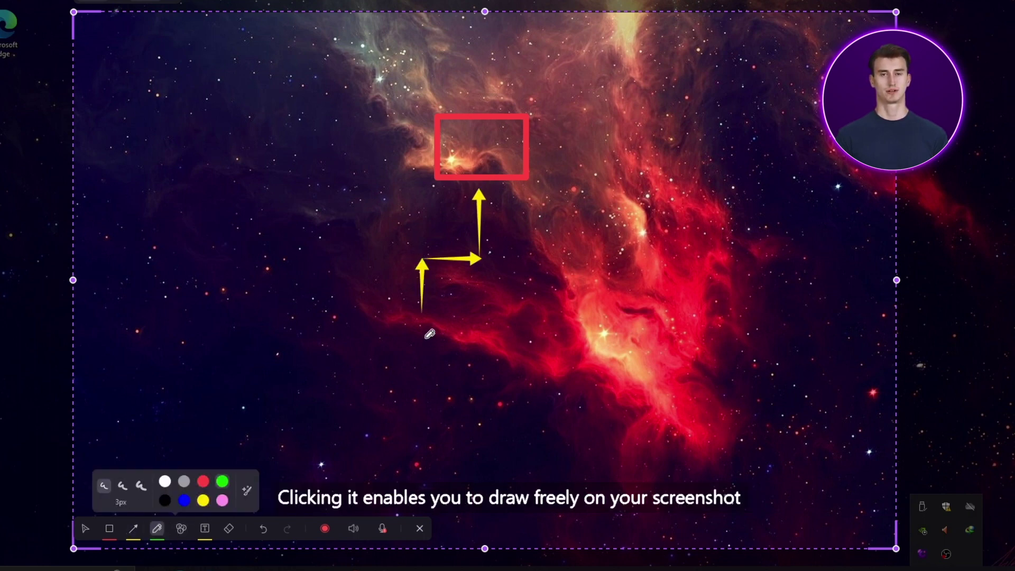
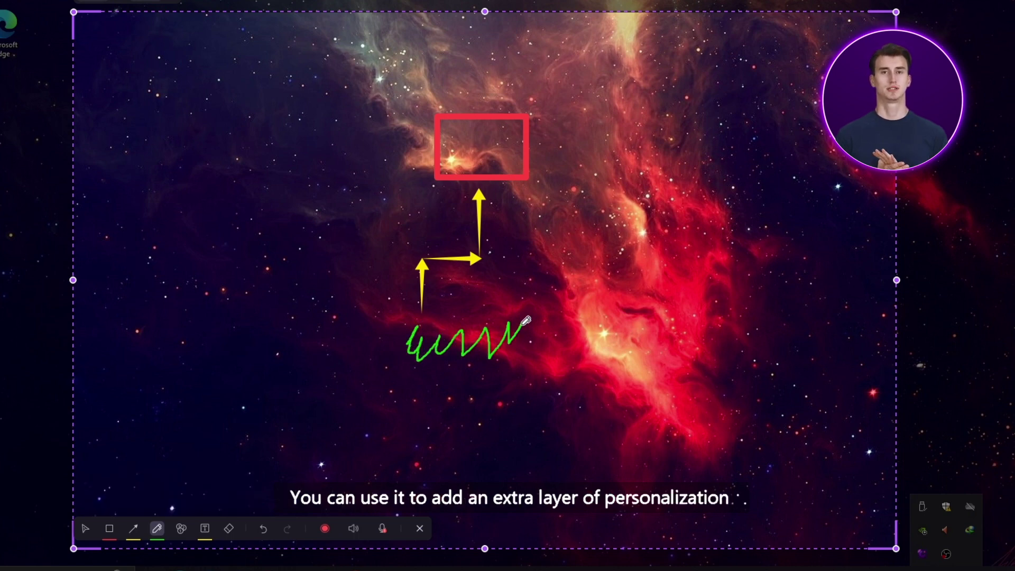
- Place numbered marker 1 beside the red box and blur the top-left desktop icons
left_click(181, 530)
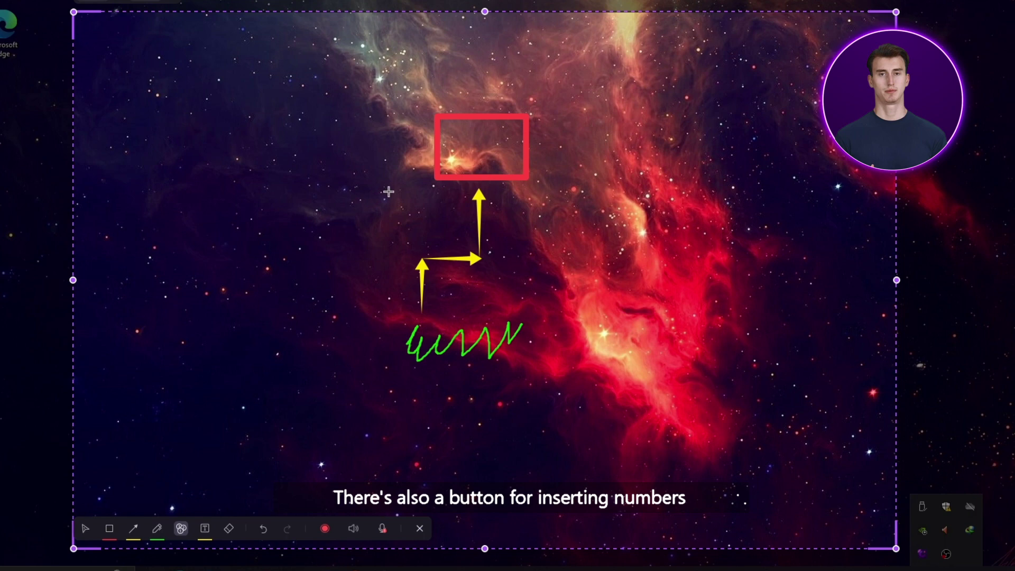
left_click(397, 147)
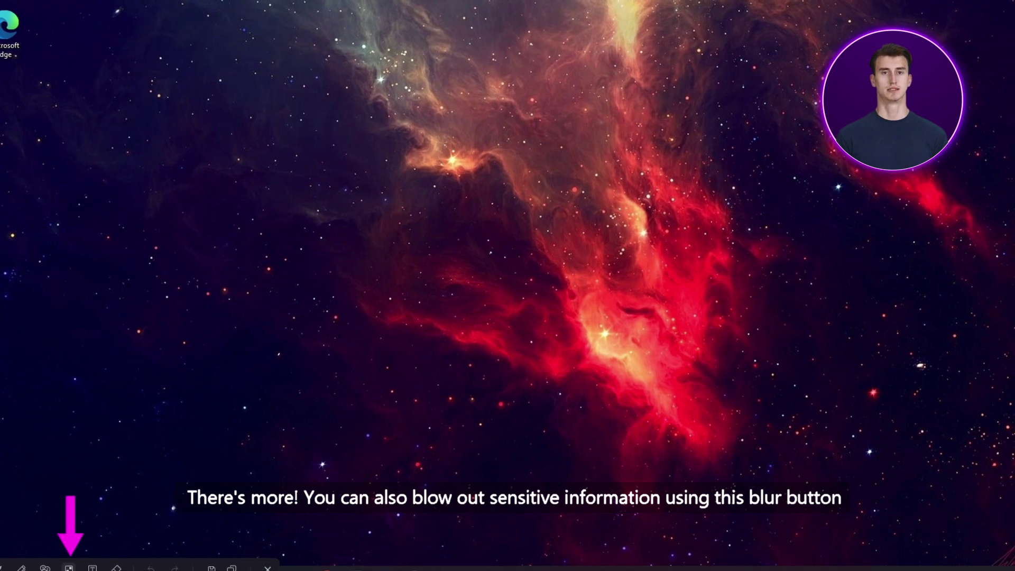
mouse_move(75, 5)
left_mouse_down()
mouse_move(4, 205)
mouse_move(3, 460)
left_mouse_up()
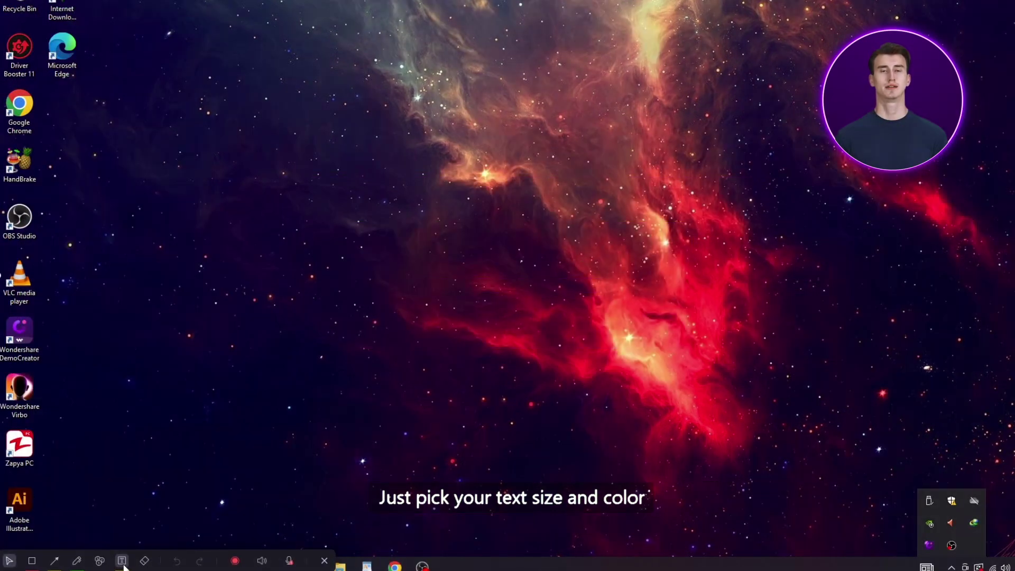
- Start a text box on the screenshot with the Text tool
left_click(122, 561)
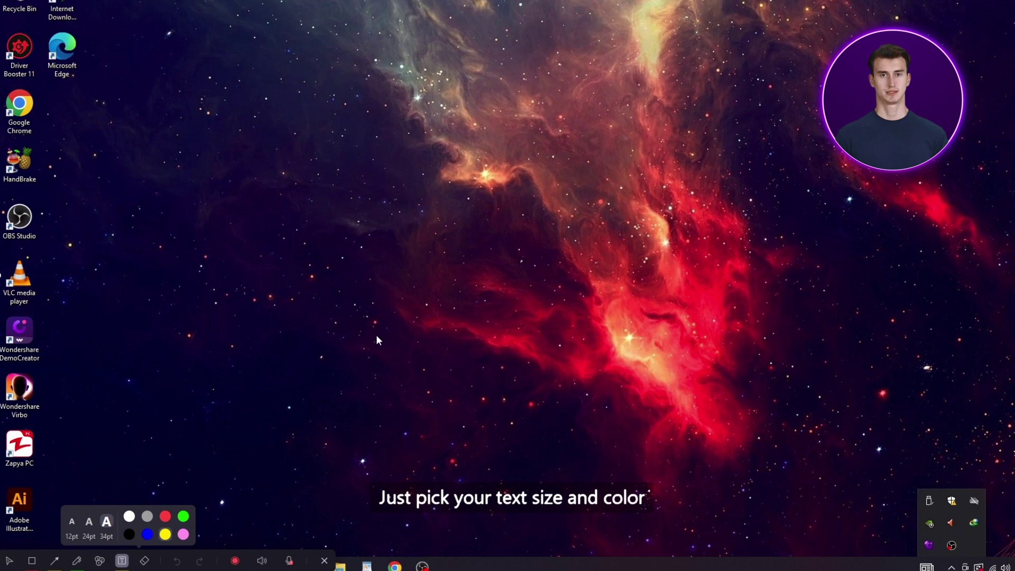
left_click(406, 239)
type("Wo")
key("BackSpace")
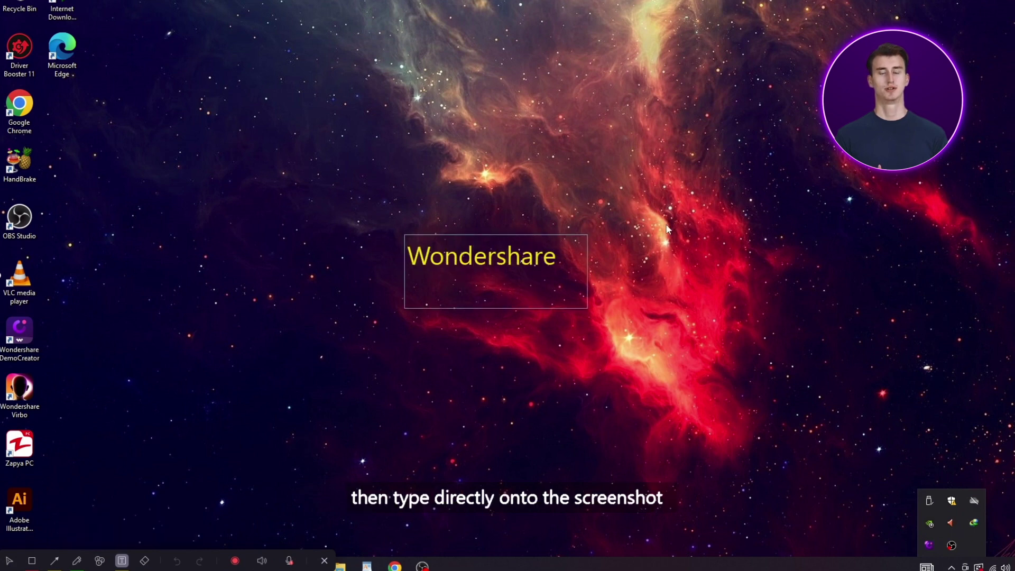
type("Demo")
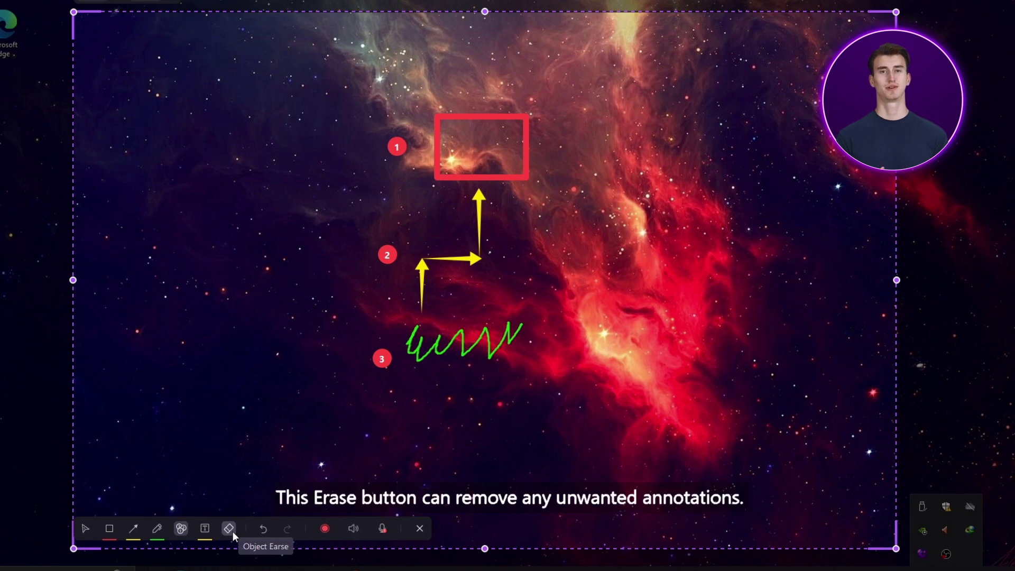
- Object-erase the three yellow arrows, red rectangle and markers 1–3, then return to Select
left_click(231, 529)
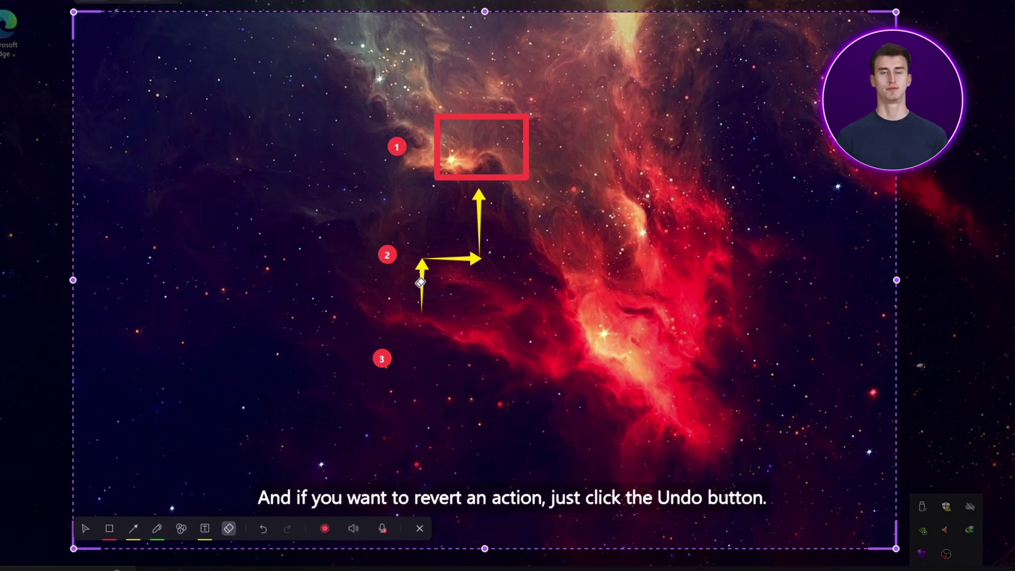
left_click(421, 282)
left_click(454, 260)
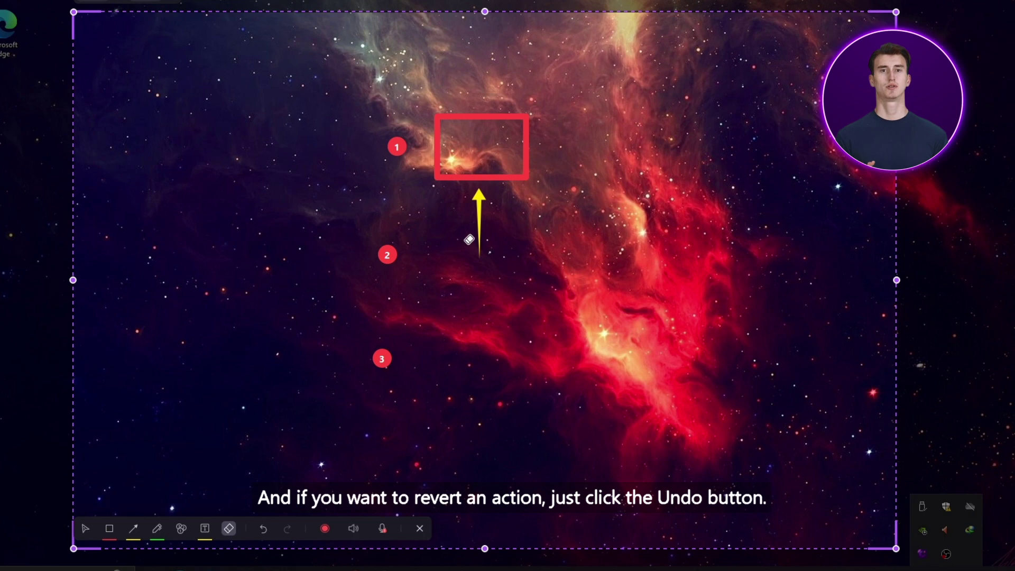
left_click(479, 216)
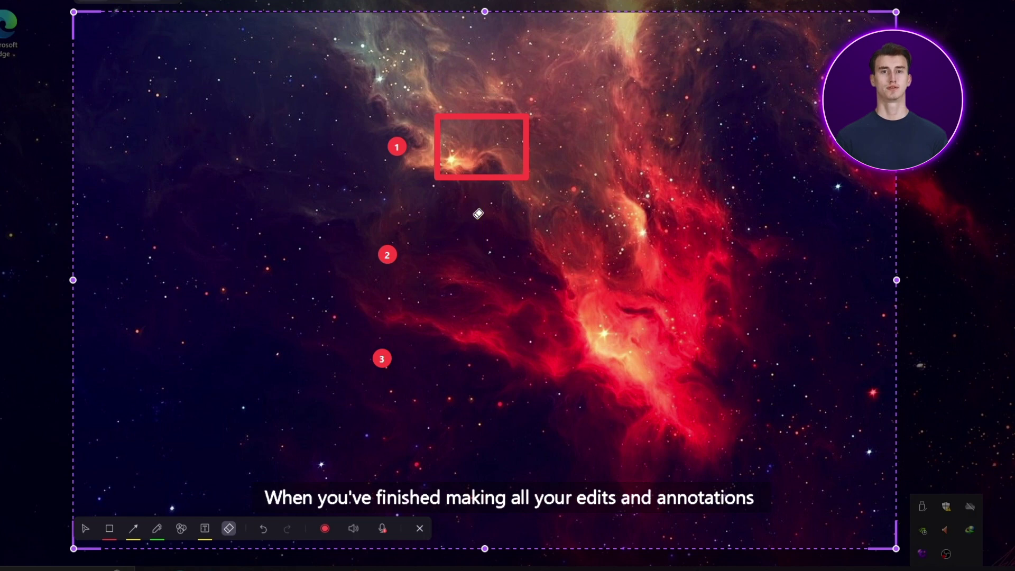
left_click(447, 174)
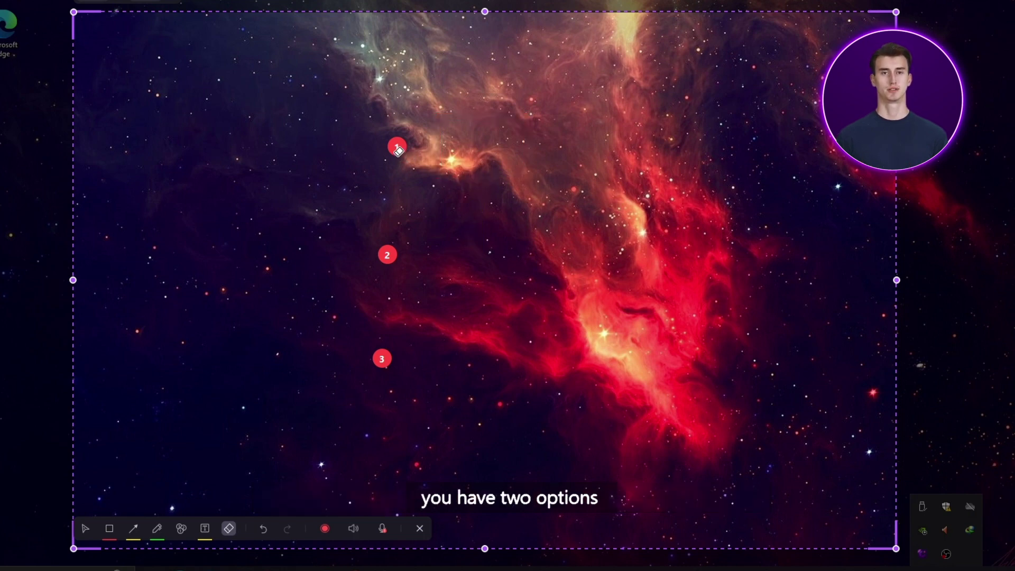
left_click(398, 150)
left_click(388, 255)
left_click(381, 359)
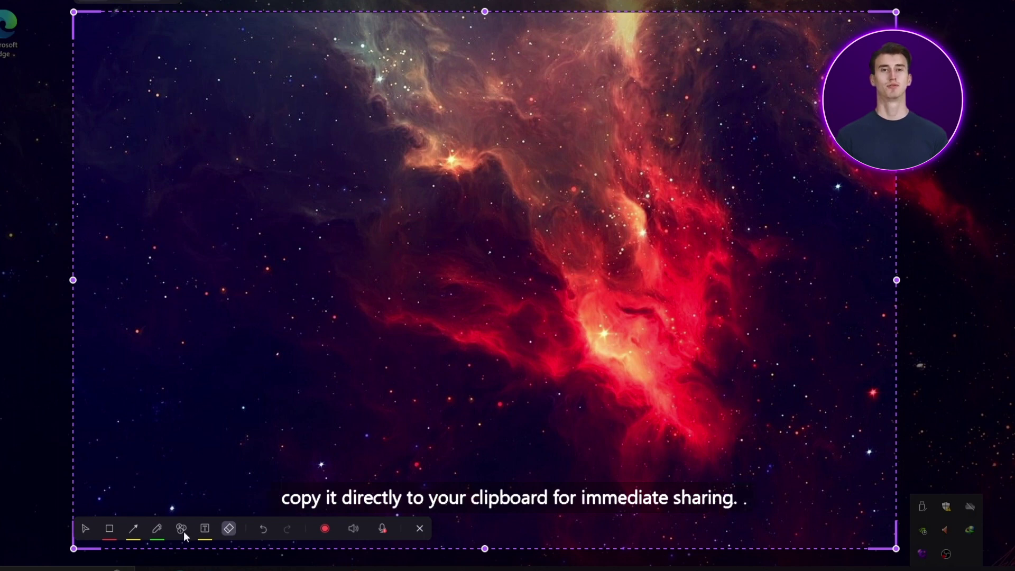
left_click(86, 530)
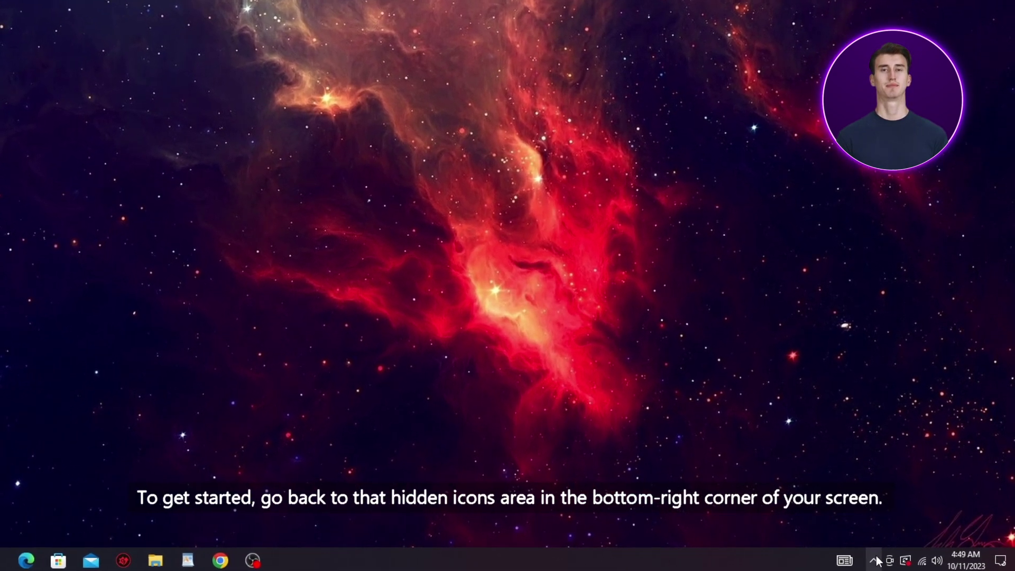
- Start Screen Recording (Ctrl+F1) from the DemoCreator Spark tray icon menu
left_click(873, 560)
right_click(846, 537)
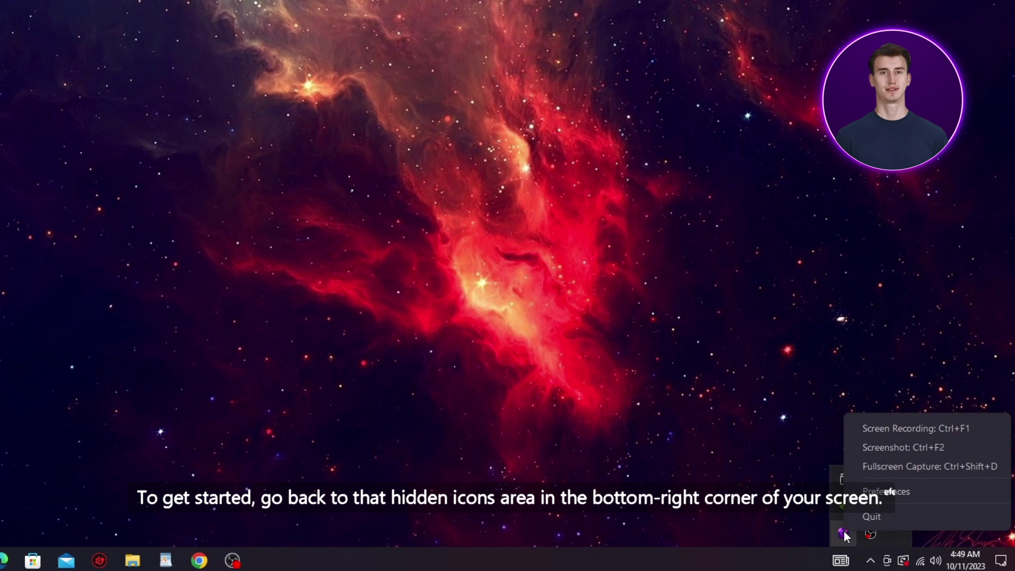
left_click(910, 436)
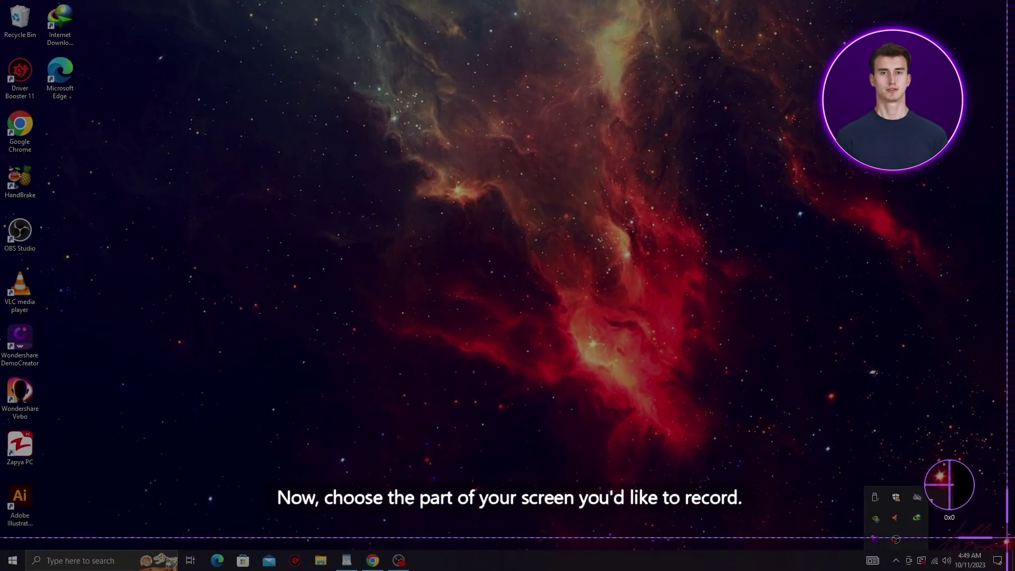
- Select the full screen, then shrink the recording area to 1427 × 689 pixels
left_click(865, 450)
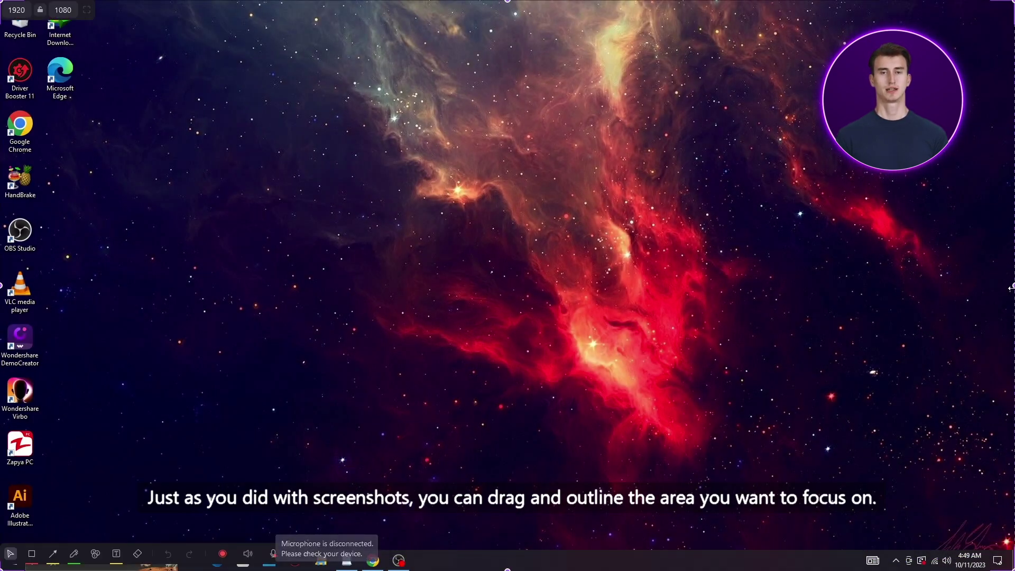
left_click_drag(1011, 288, 755, 286)
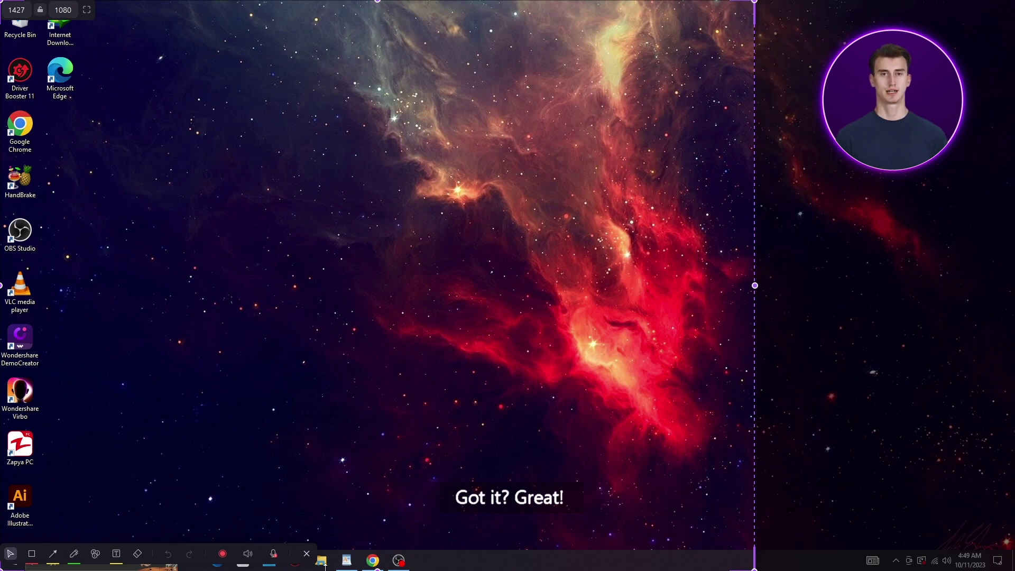
left_click_drag(377, 568, 377, 364)
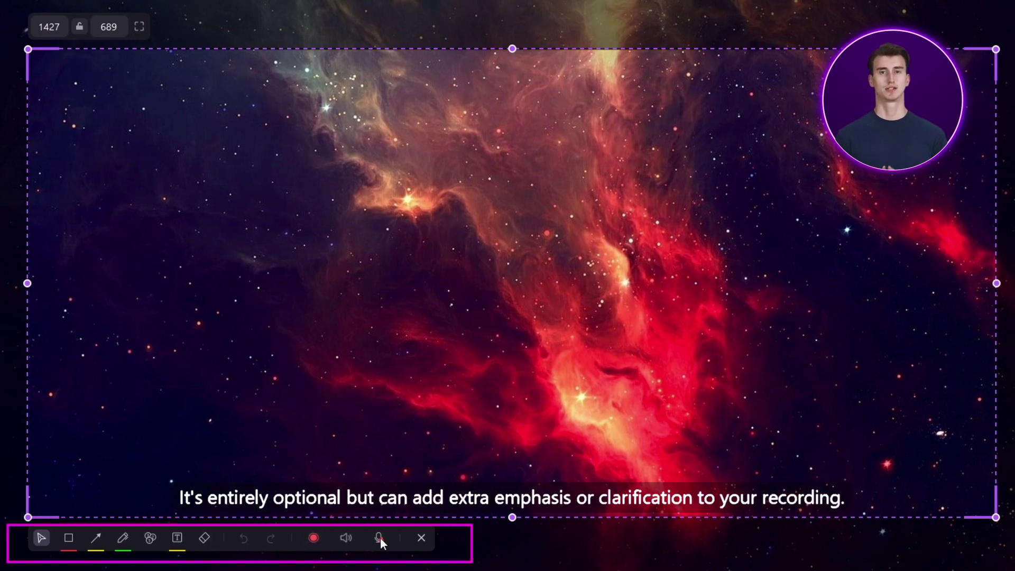
- Start recording the selected 1427 × 689 screen area
left_click(314, 538)
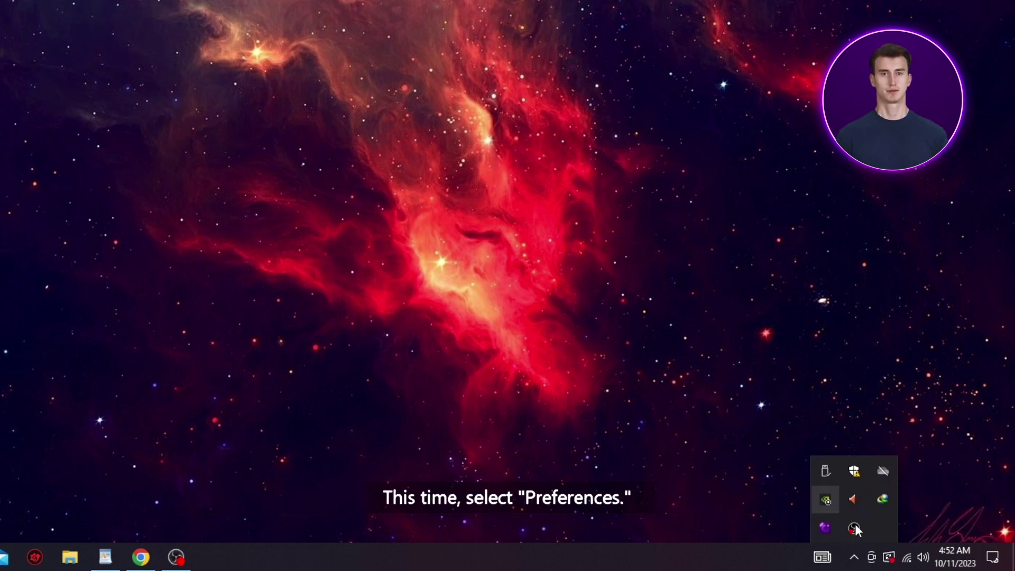
- Open Preferences from the DemoCreator Spark tray icon menu
right_click(855, 528)
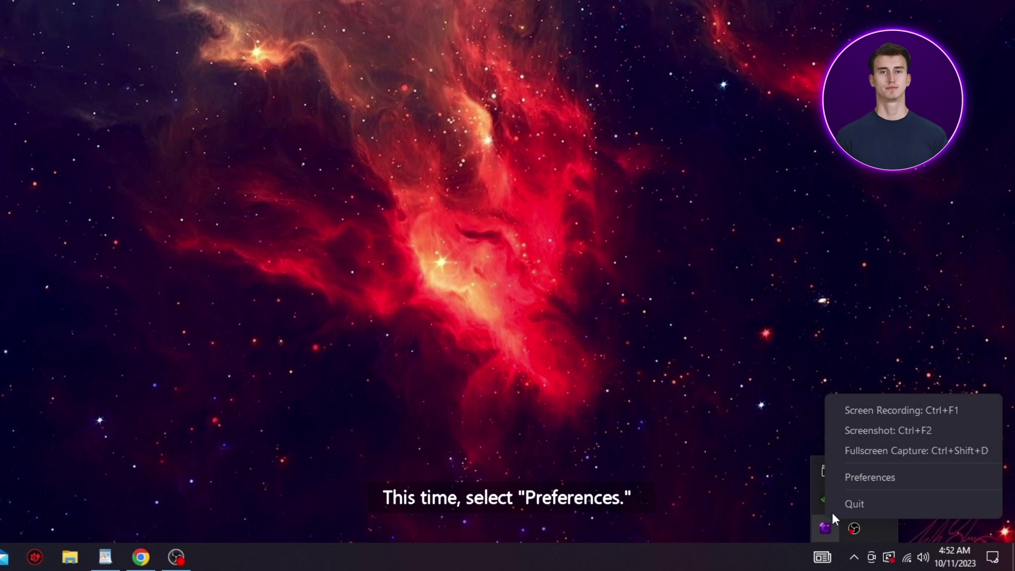
left_click(847, 475)
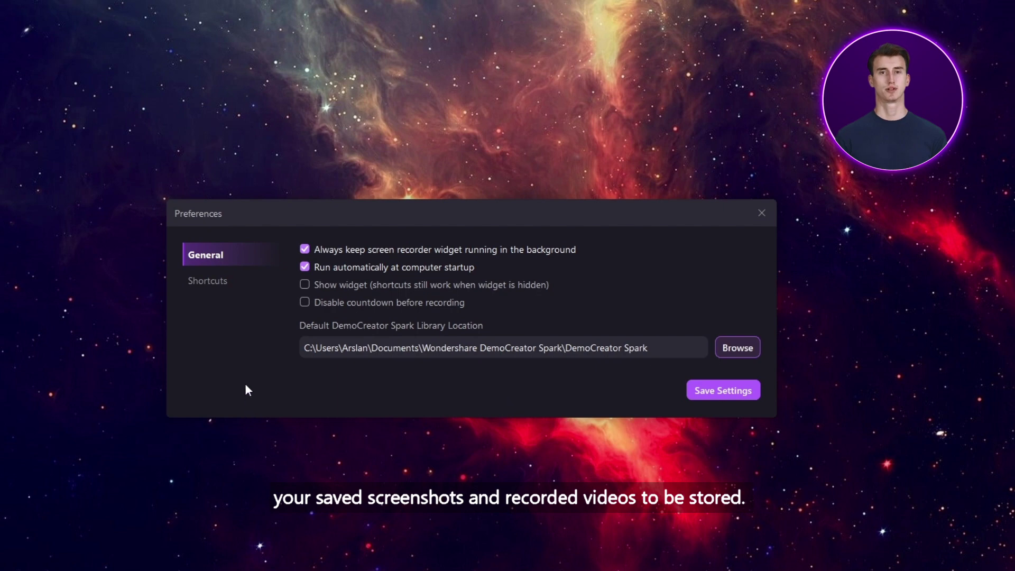
- On the Shortcuts tab, change the Screen Recording shortcut from Ctrl+F1 to Ctrl+R
left_click(208, 282)
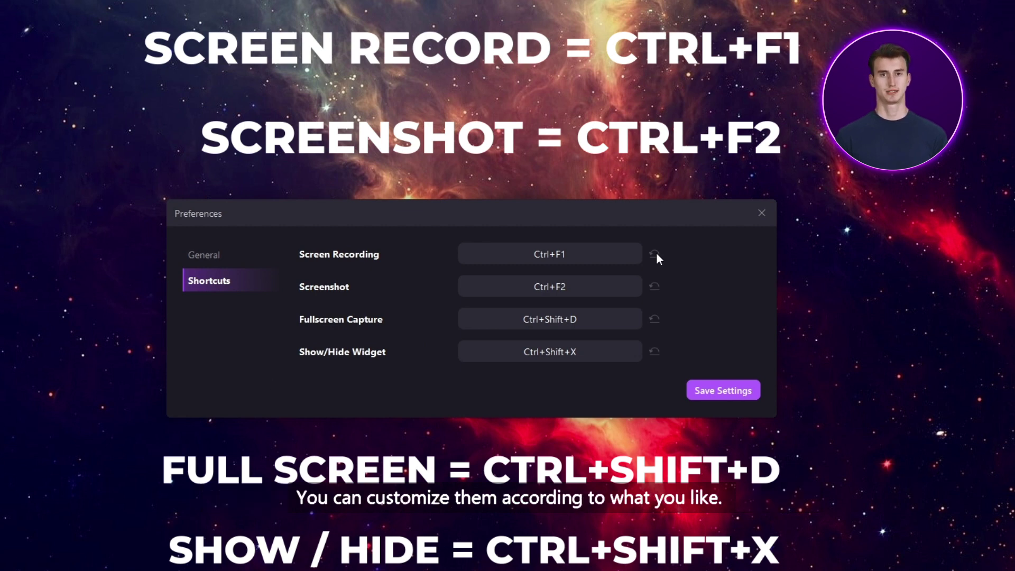
left_click(598, 256)
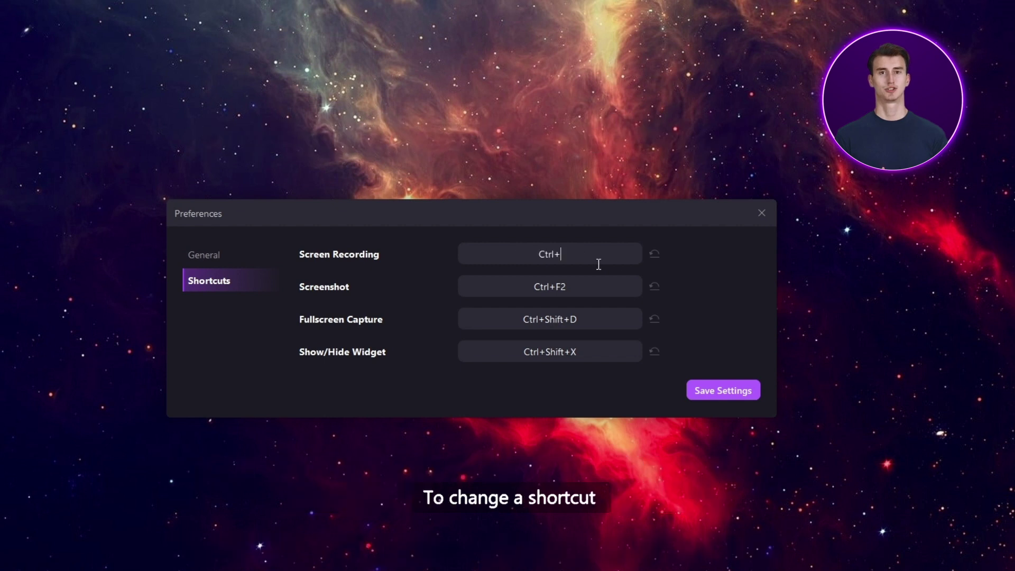
key("ctrl+r")
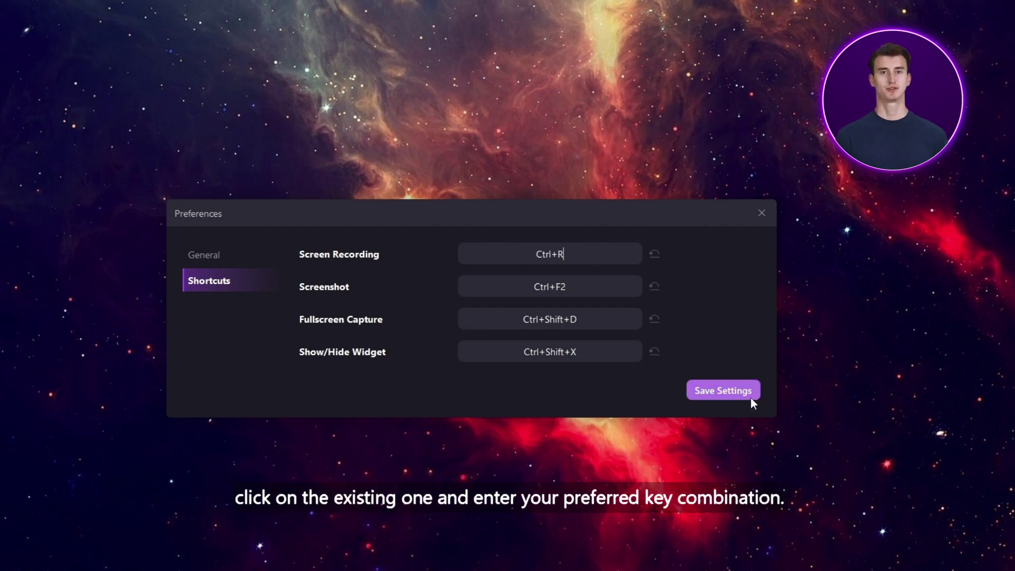